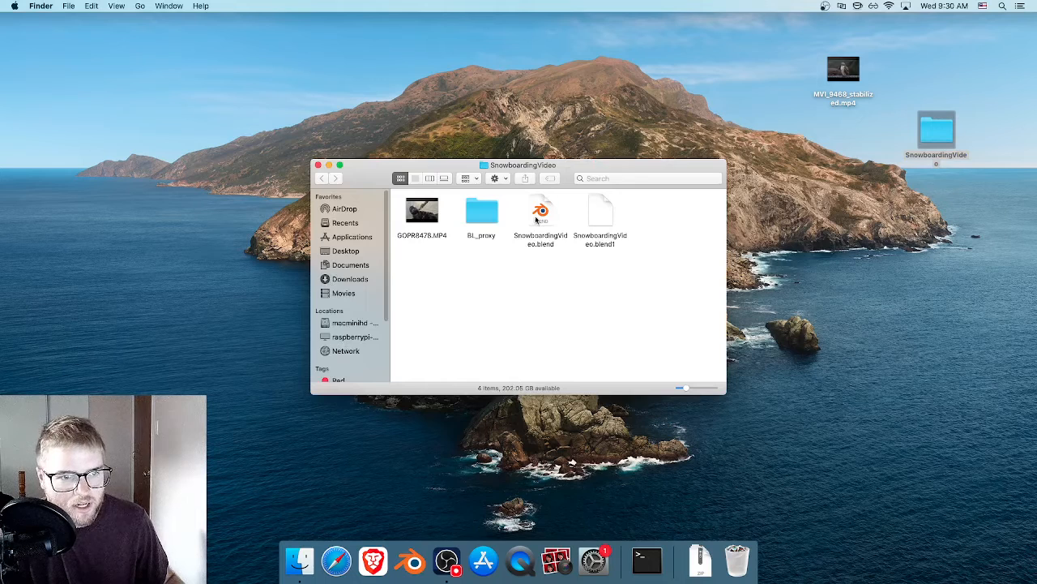
- Open the project file SnowboardingVideo.blend from the SnowboardingVideo folder and display the full length of the footage
double_click(538, 215)
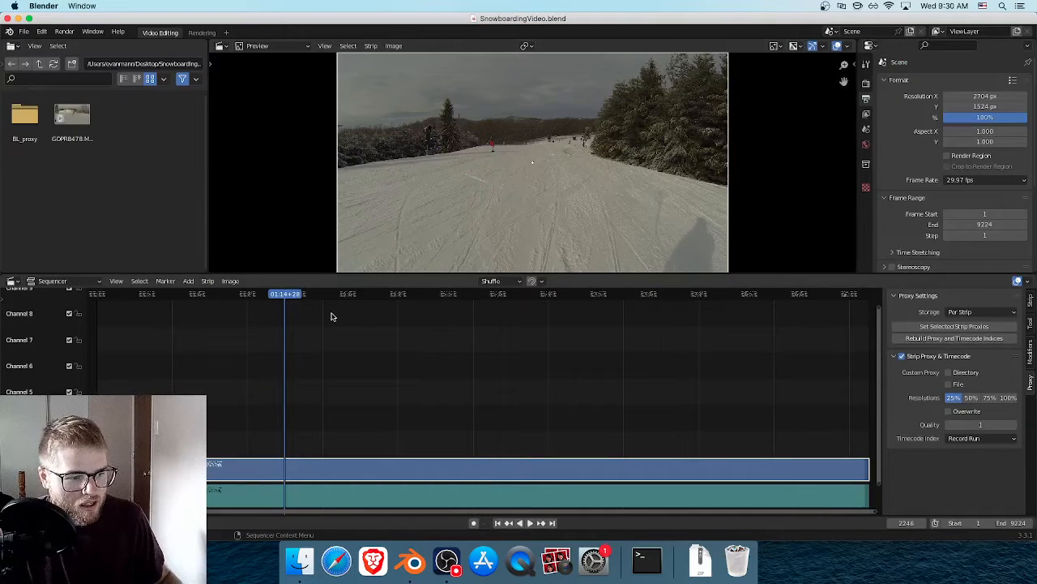
left_click_drag(236, 296, 194, 295)
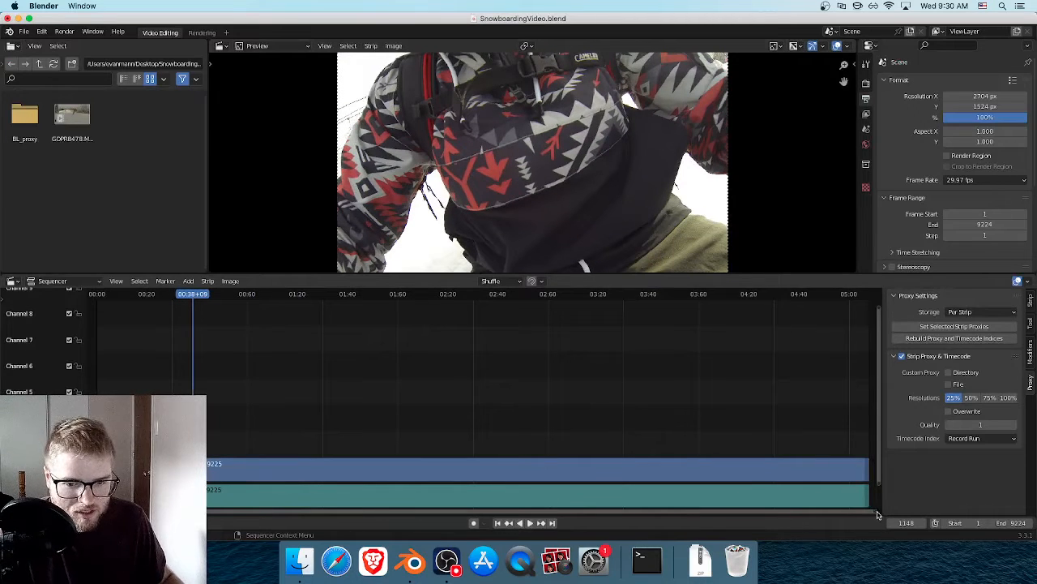
left_click_drag(877, 514, 726, 502)
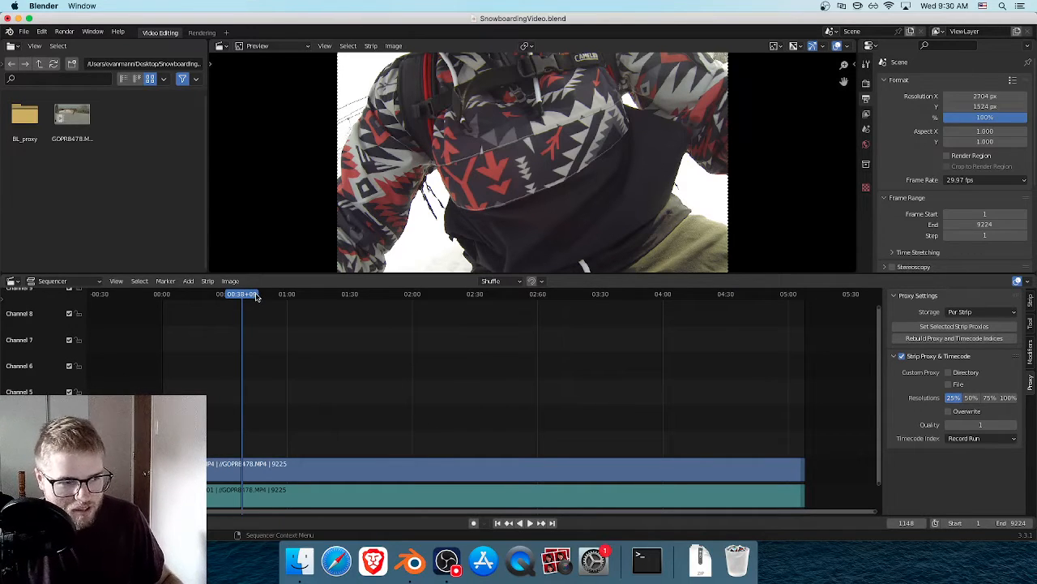
- Check the preview's view settings and review the footage at several points between the opening shot and the end of the clip
key("n")
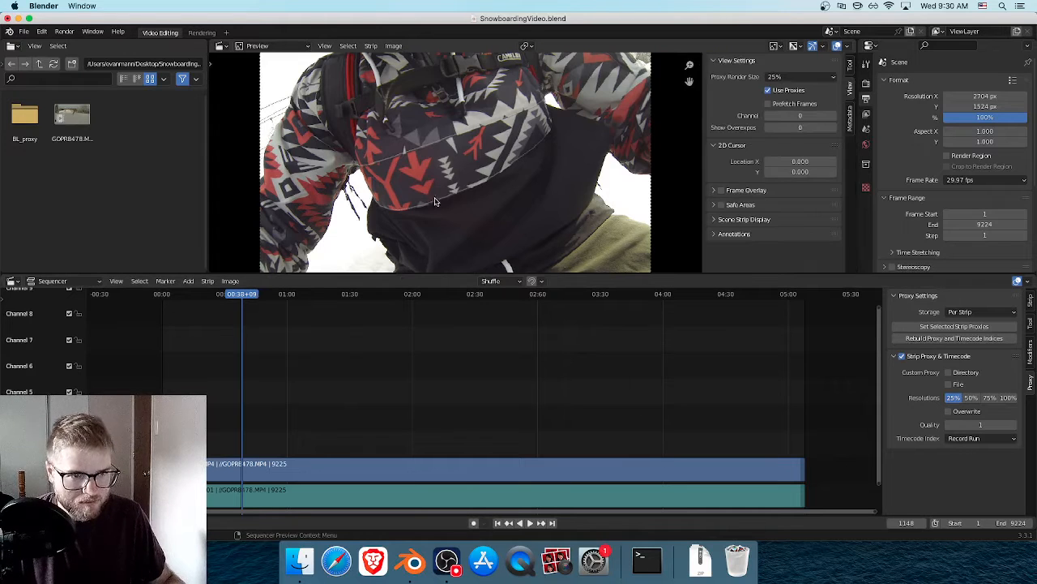
key("n")
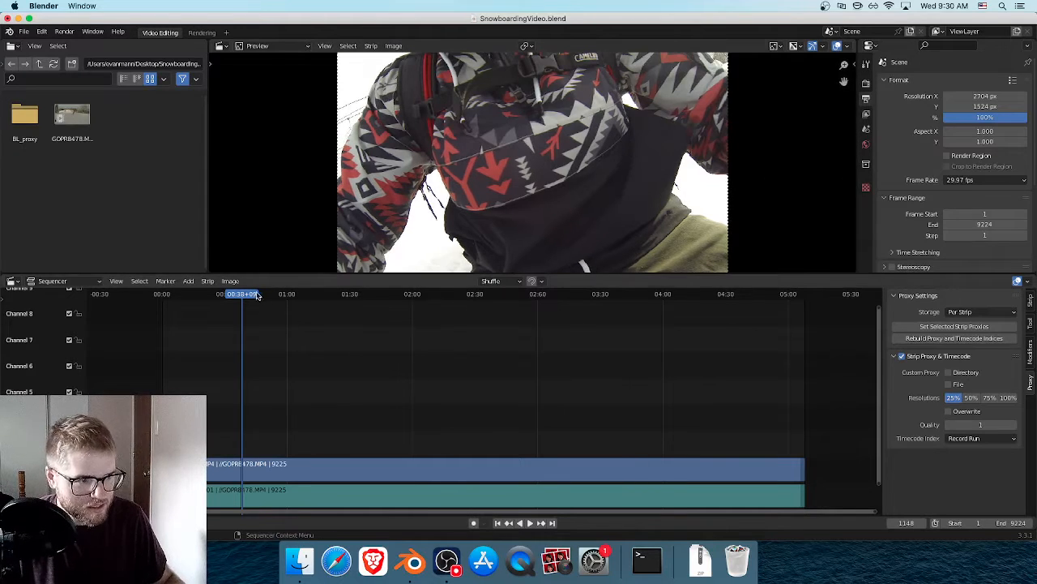
left_click_drag(255, 296, 322, 304)
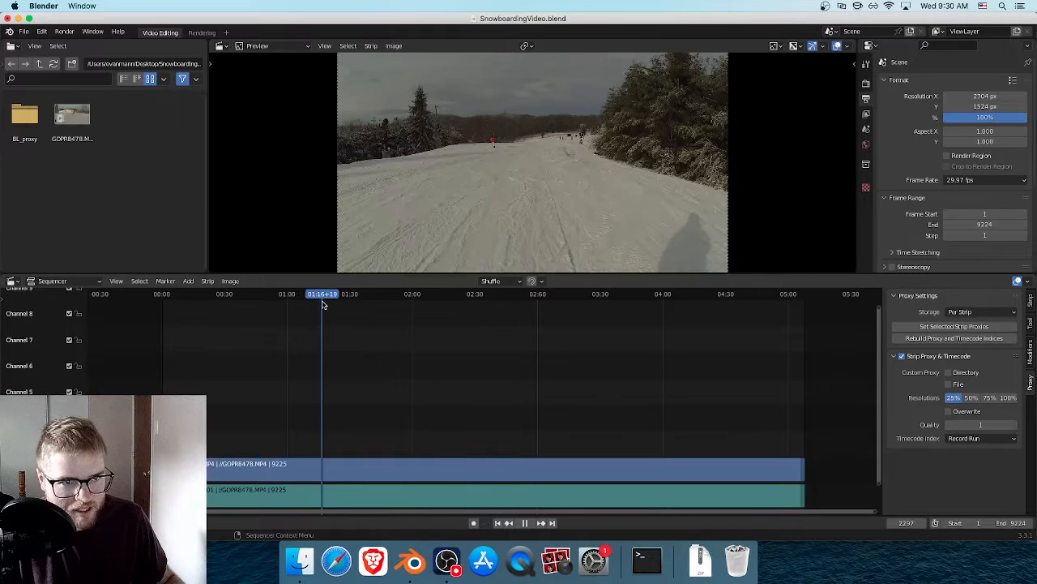
key("space")
left_click(703, 297)
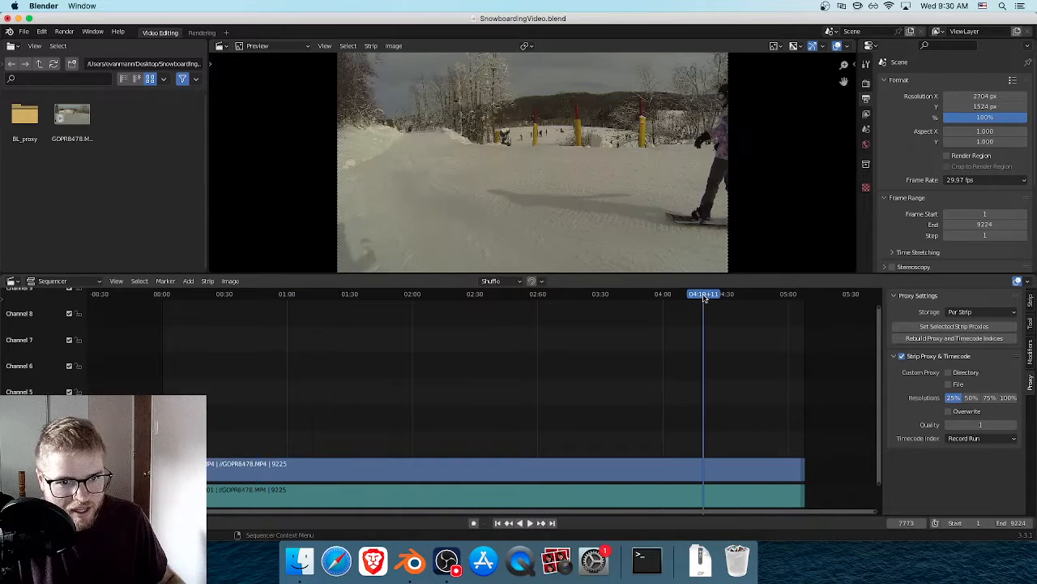
key("space")
left_click(733, 297)
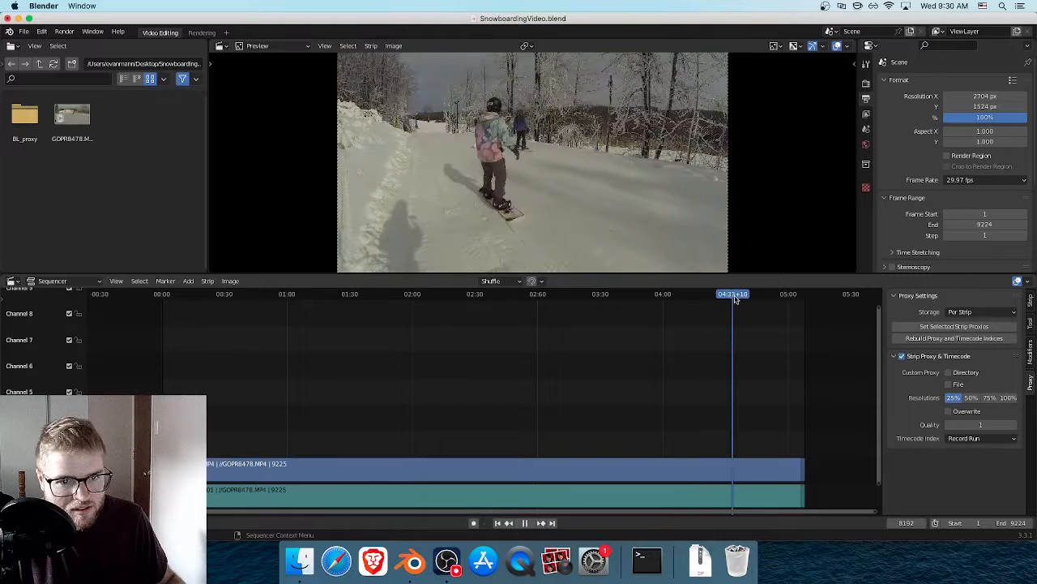
left_click(787, 297)
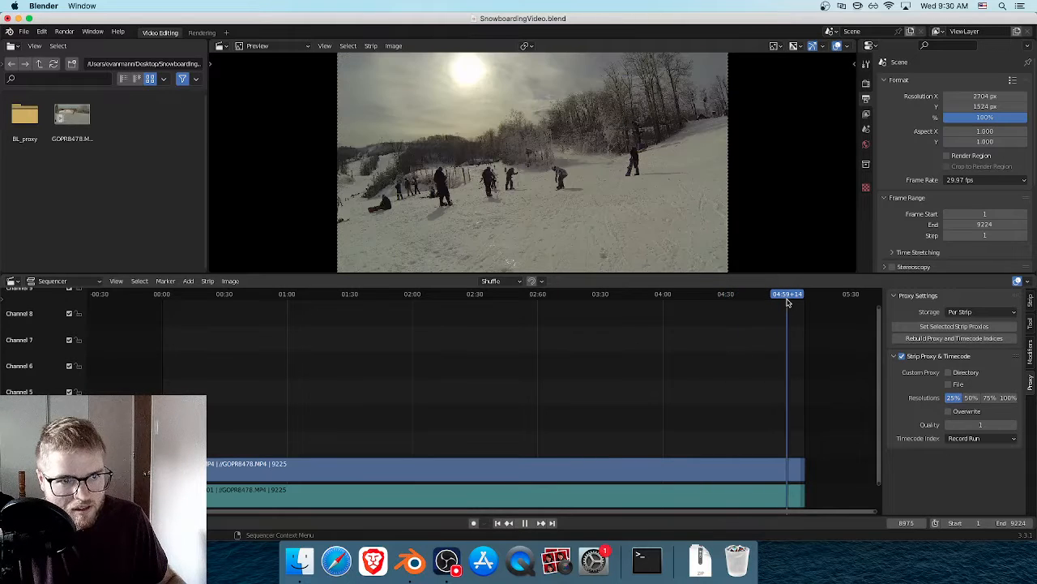
key("space")
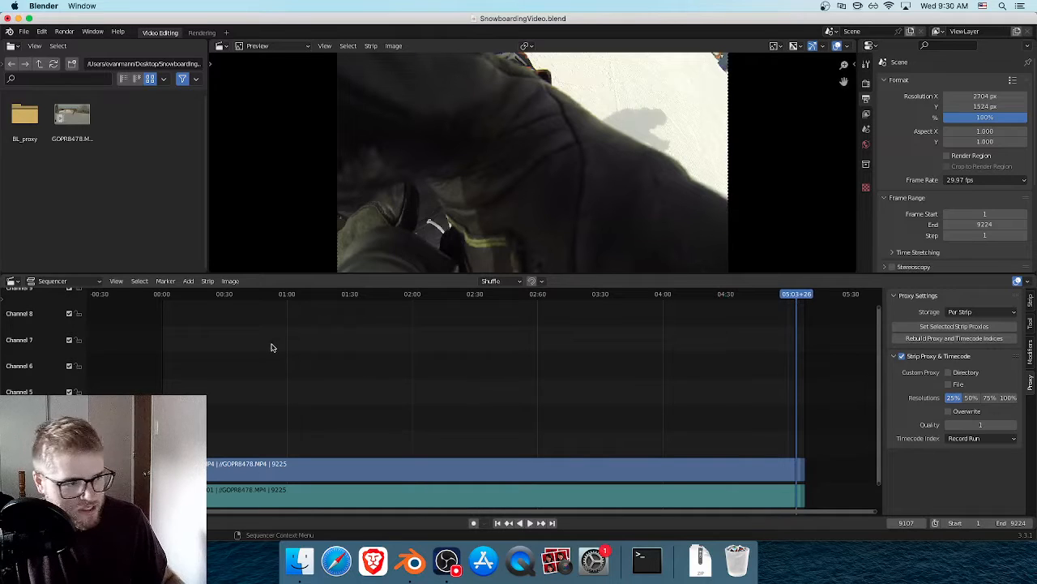
- Locate where the downhill run begins in the footage and set the scene's start frame to 2178
left_click(196, 295)
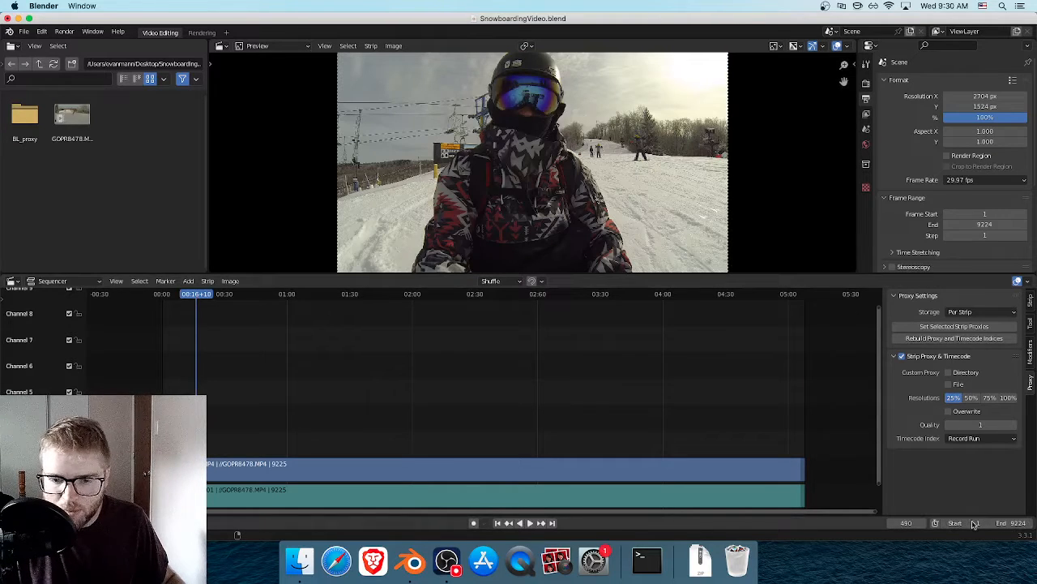
left_click_drag(200, 297, 257, 299)
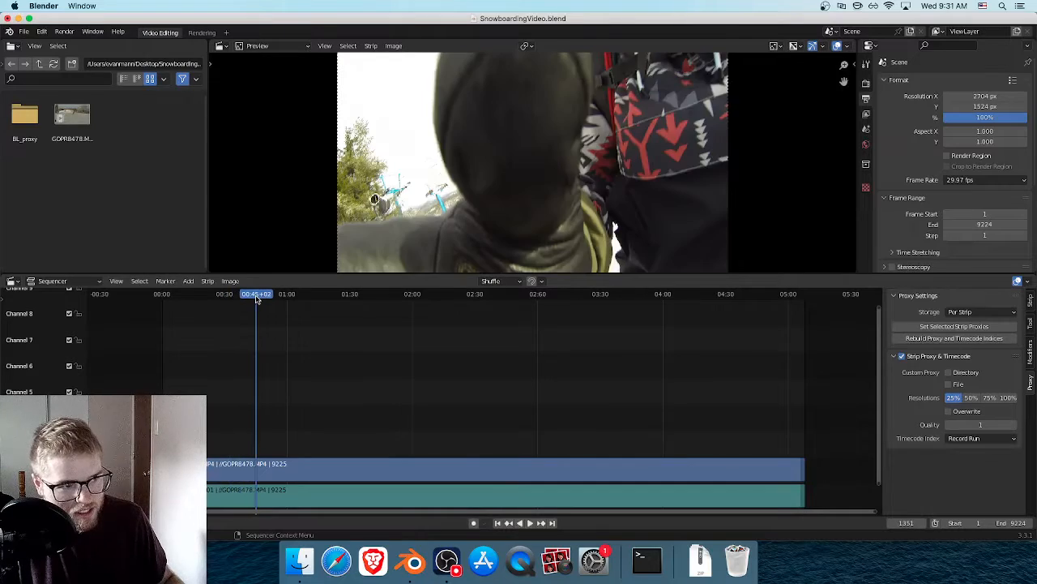
key("space")
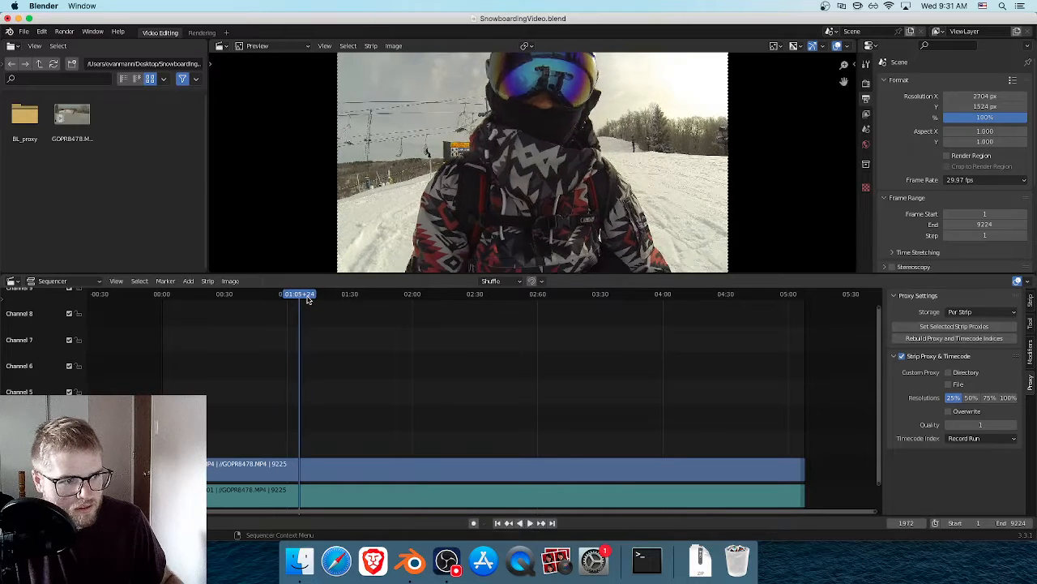
left_click(308, 300)
key("space")
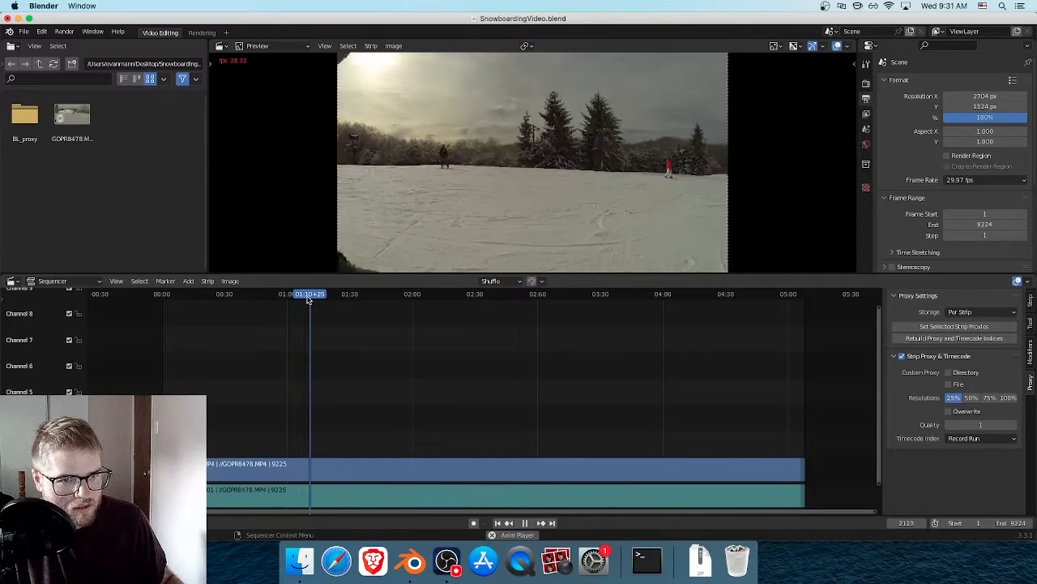
key("space")
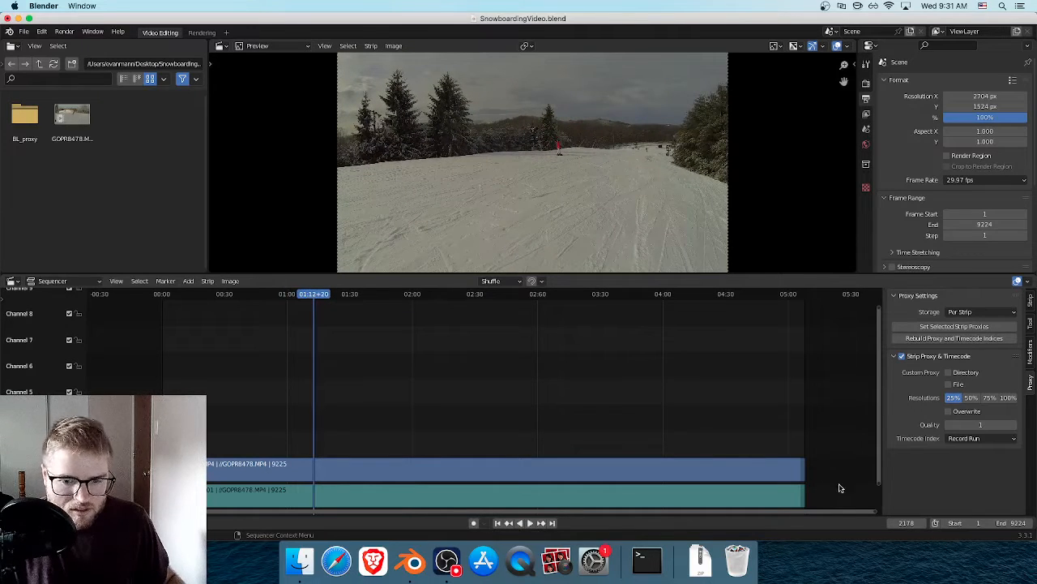
left_click(964, 523)
type("2178")
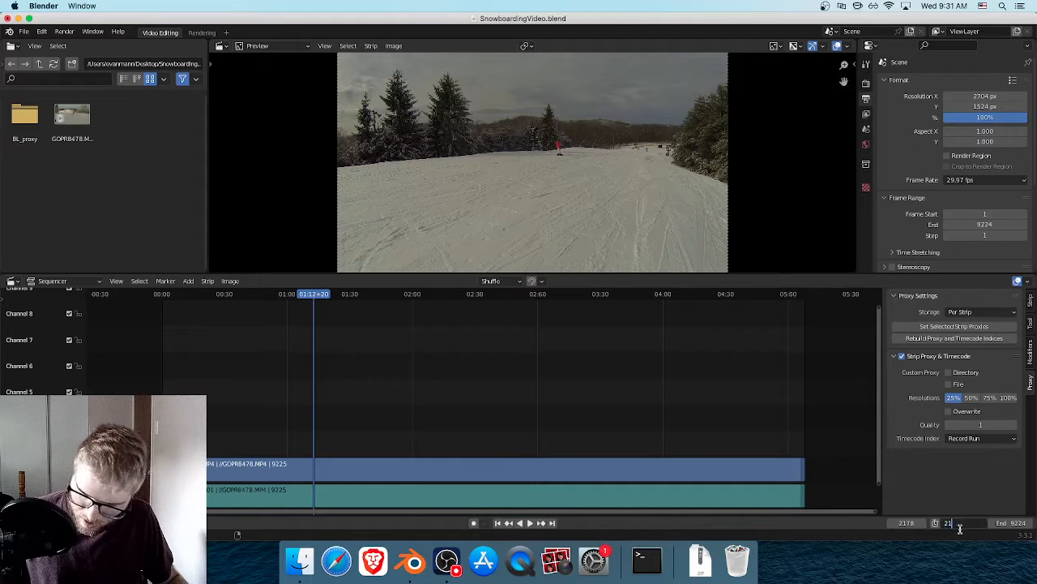
key("Return")
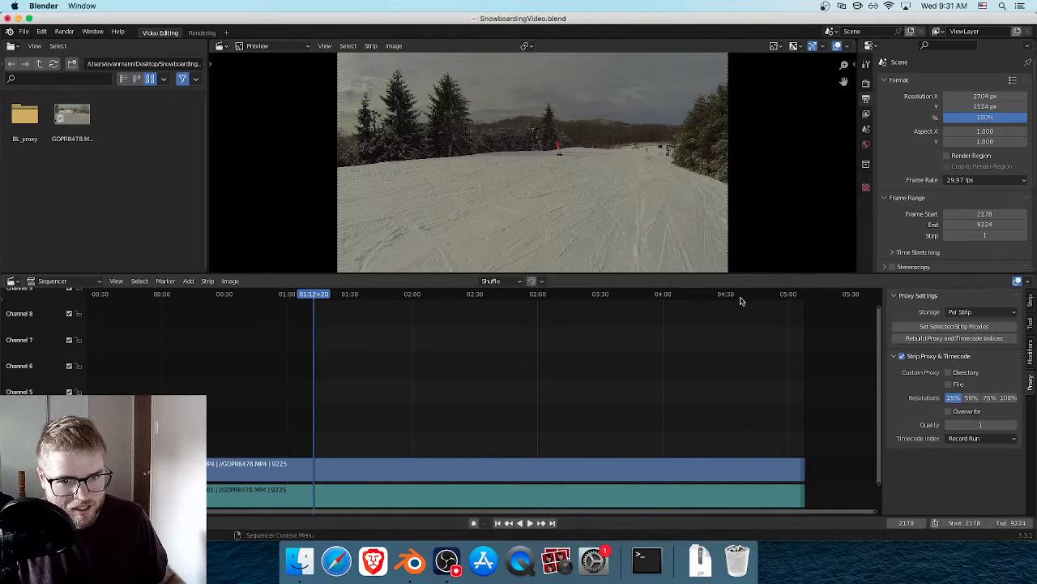
- Locate the arrival at the foot of the slope near the clip's end and set the scene's end frame to 9032
left_click(799, 296)
left_click_drag(798, 296, 795, 297)
key("space")
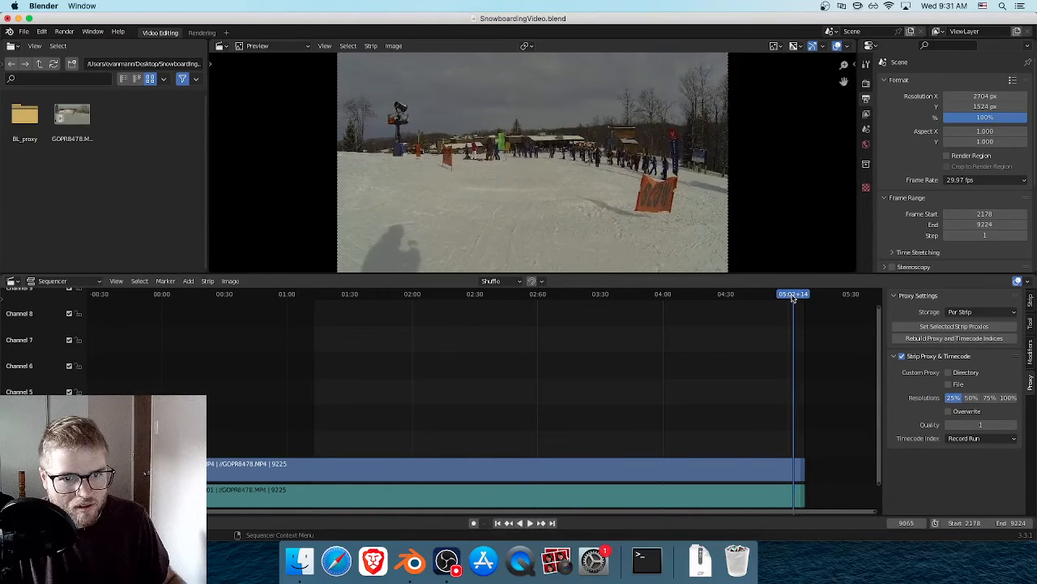
key("space")
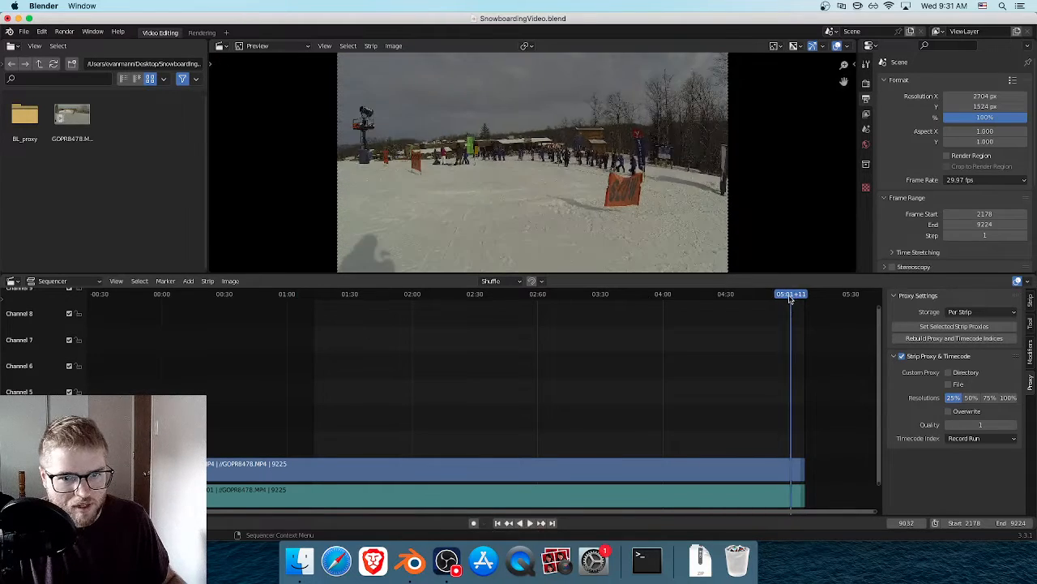
left_click(1012, 522)
type("30")
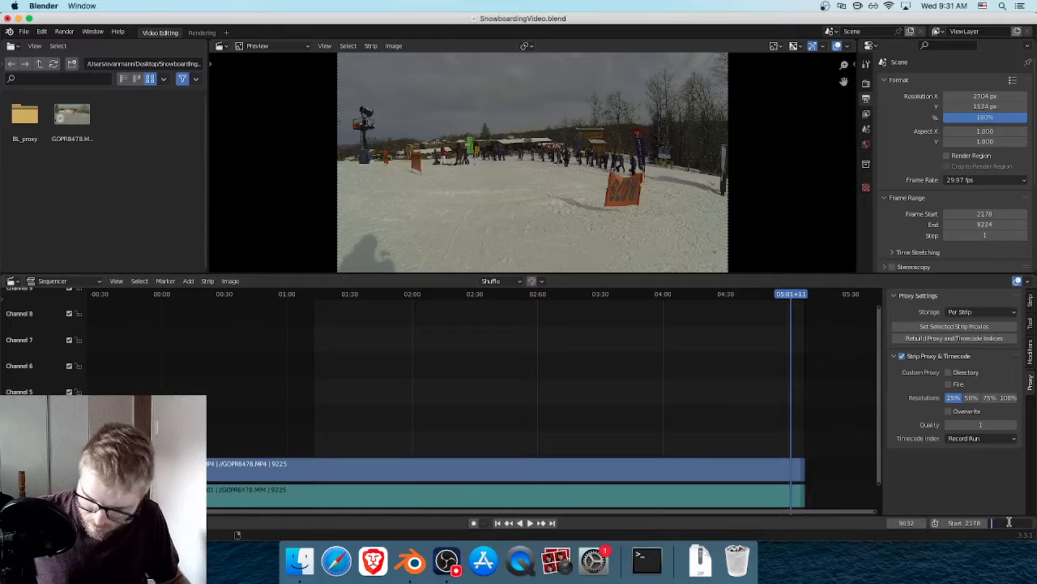
key("Return")
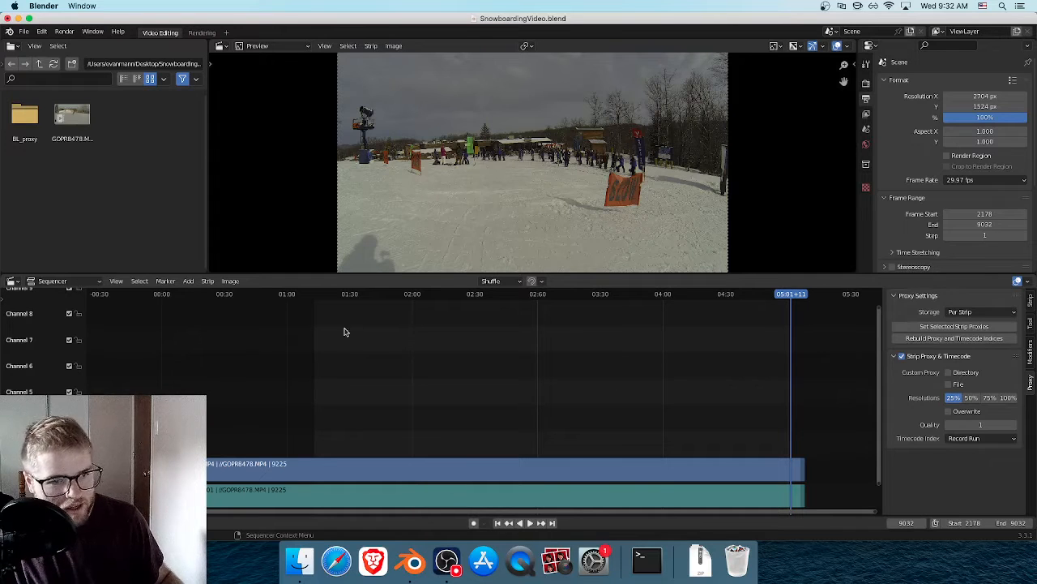
- Set the scene's start frame to 0 and keep the end frame at 9032
left_click(530, 299)
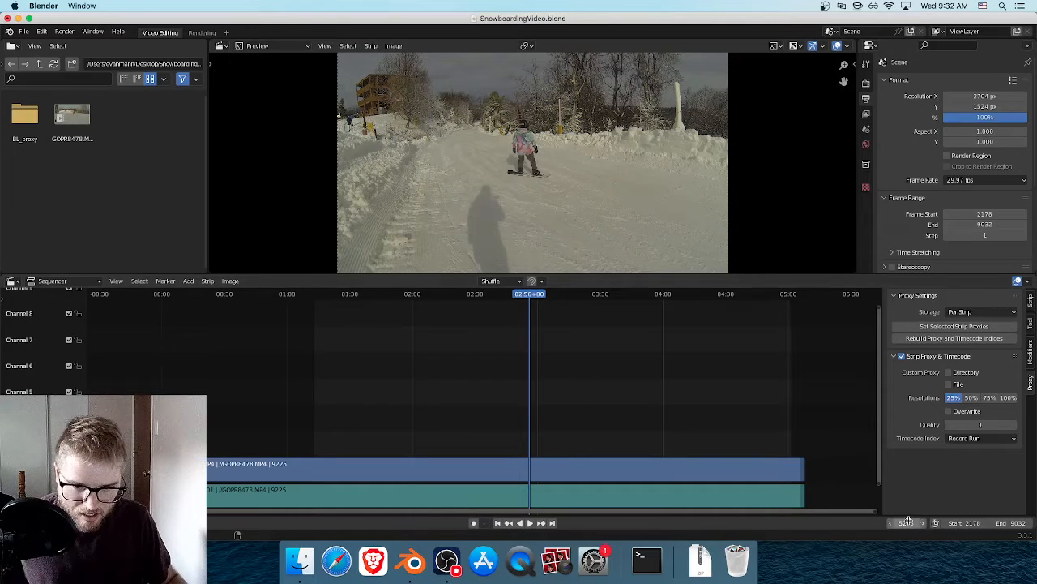
left_click(973, 523)
type("0")
key("Tab")
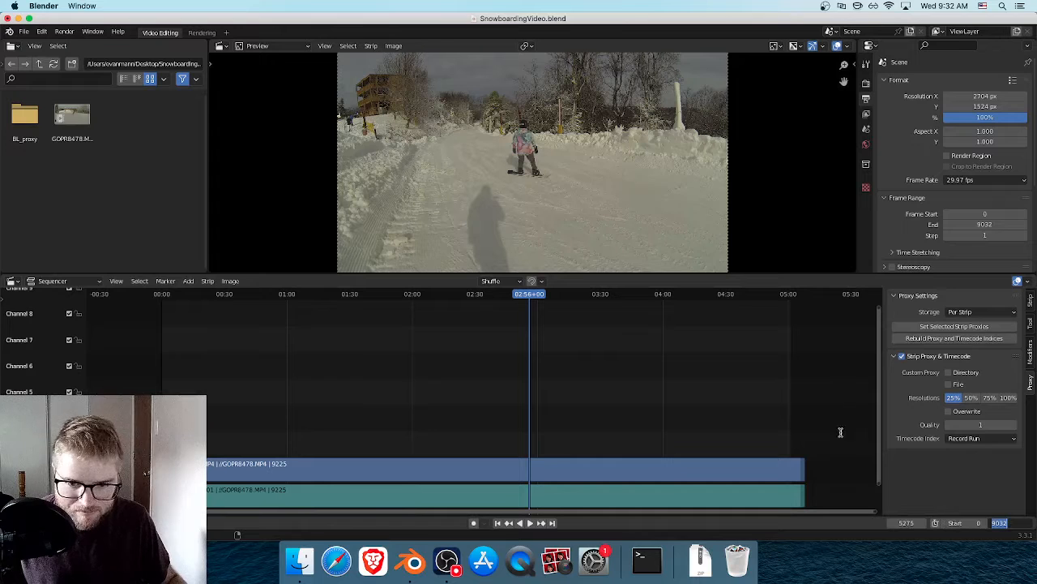
key("Return")
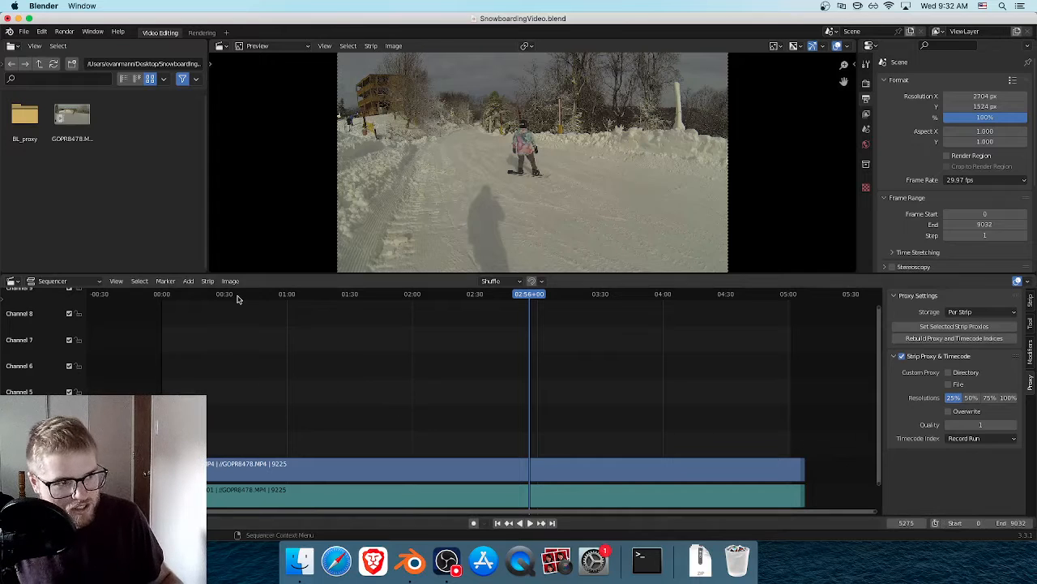
- Split the GOPR8478 video and audio strips together at frame 2188, where the downhill run begins
left_click(236, 299)
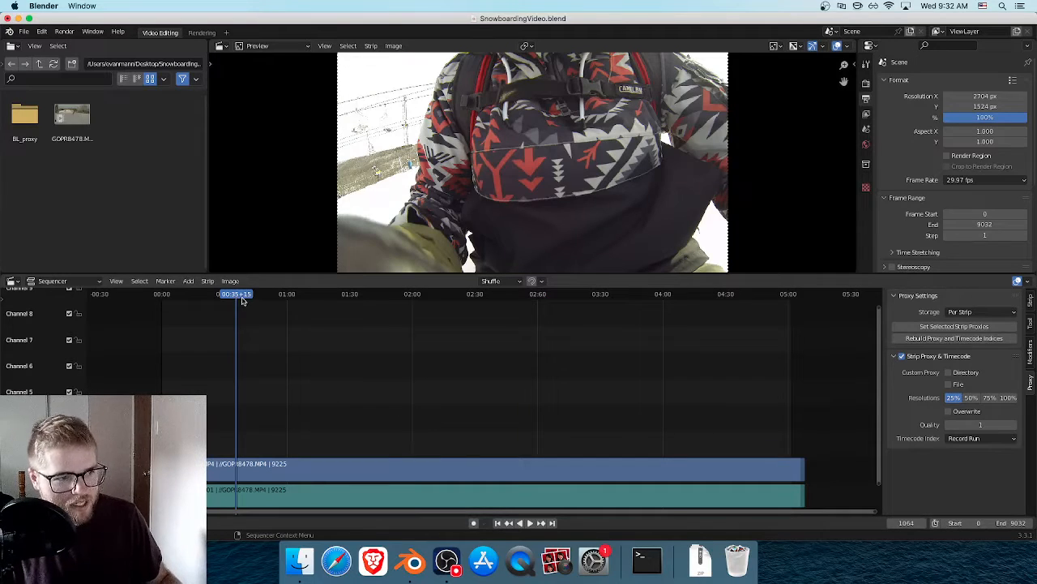
left_click_drag(242, 299, 315, 298)
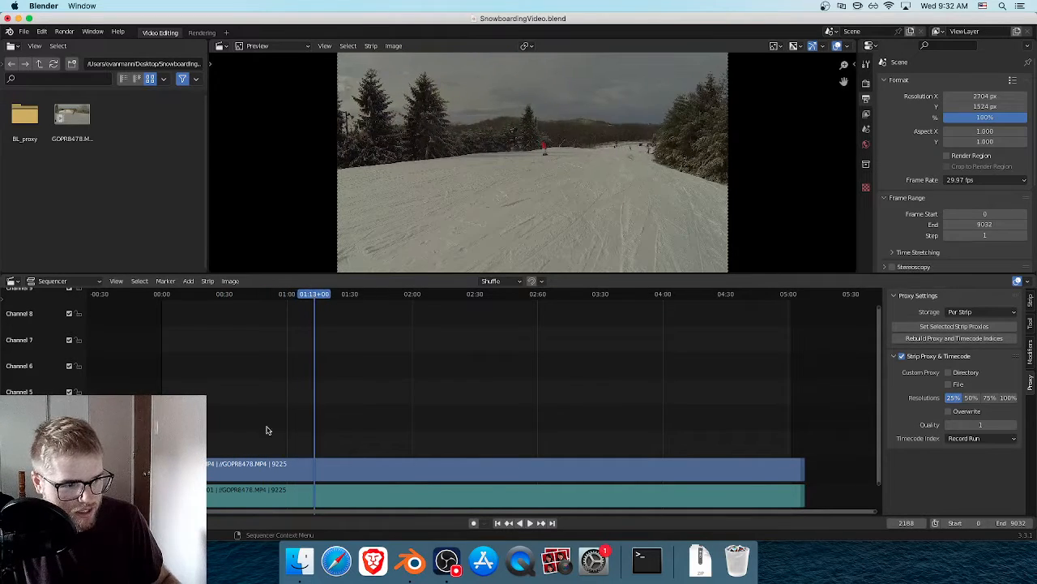
left_click_drag(261, 424, 340, 491)
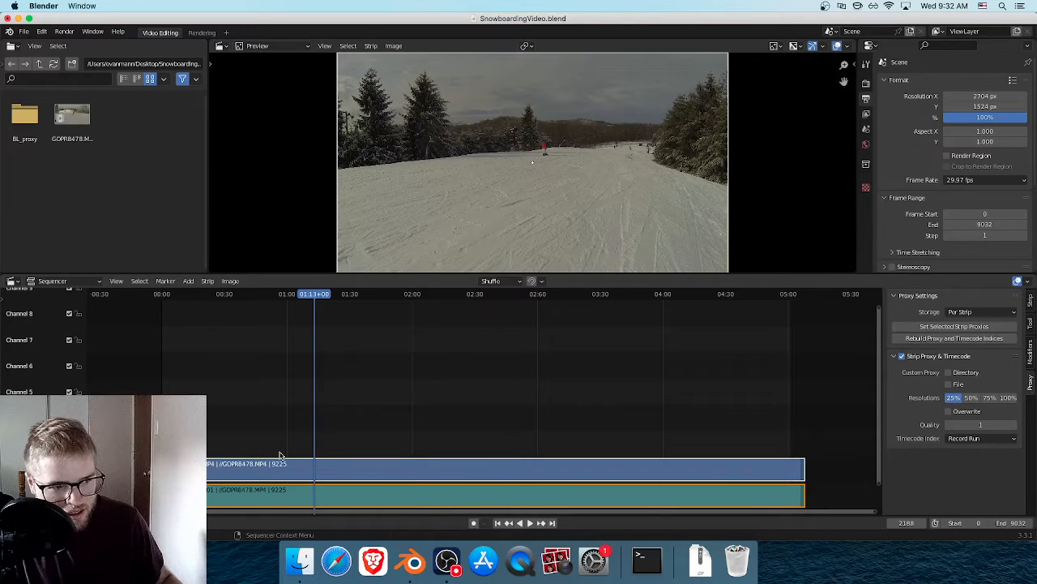
key("k")
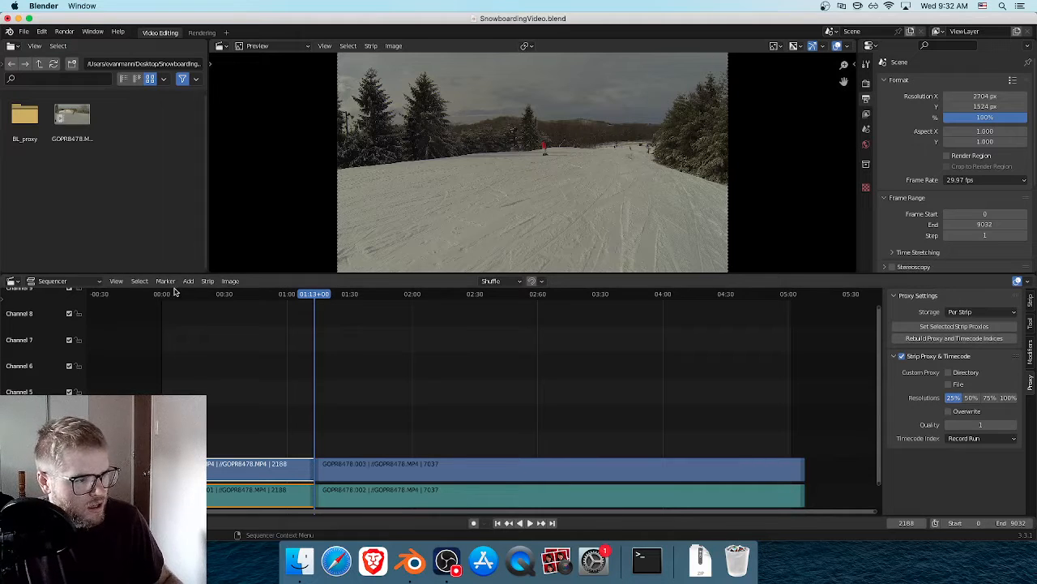
- Examine the Split command in the strip commands, with the strips after the cut selected and the current frame at 2406
left_click(210, 282)
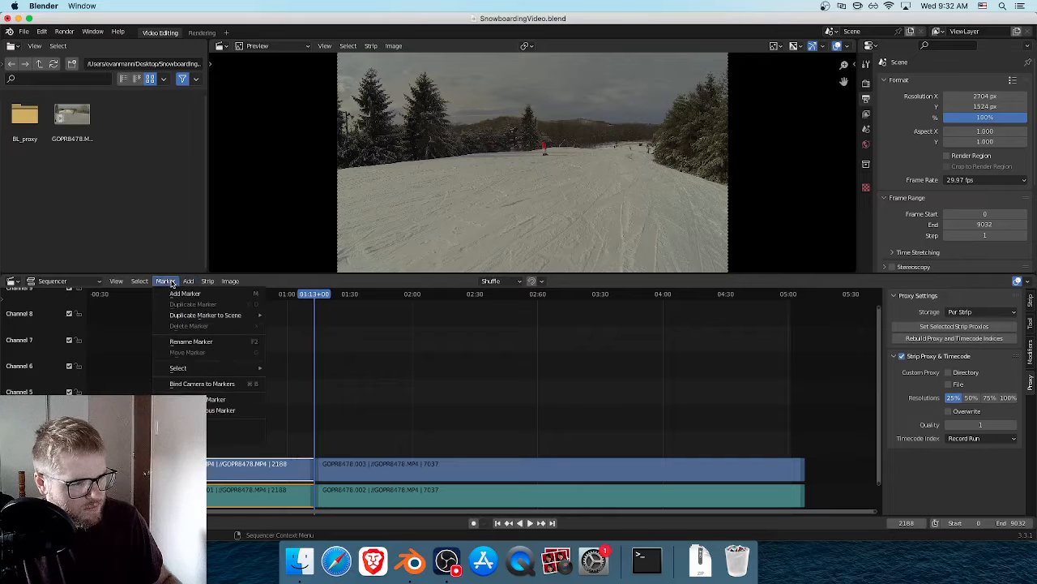
mouse_move(183, 282)
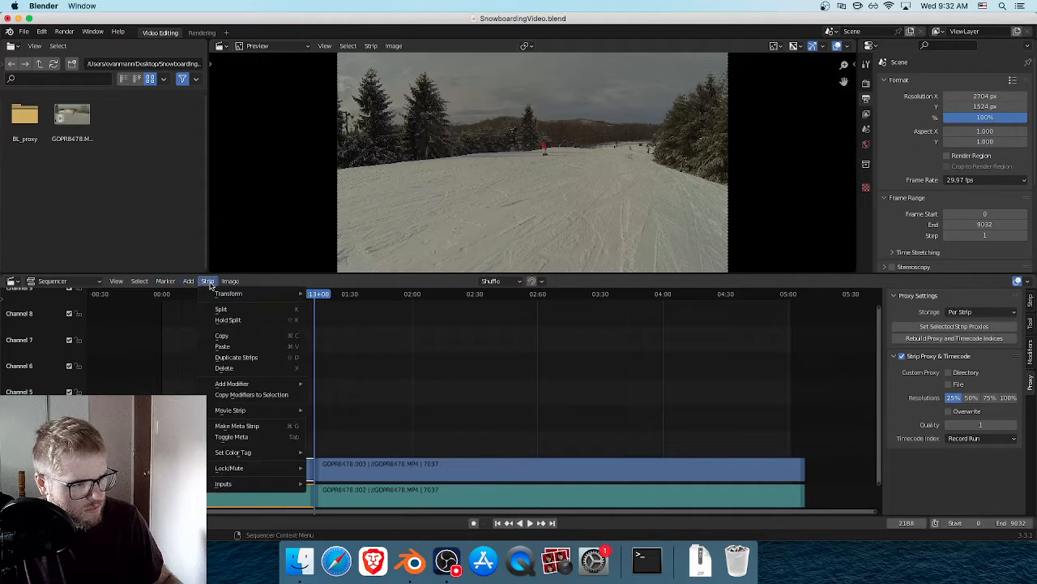
left_click(256, 310)
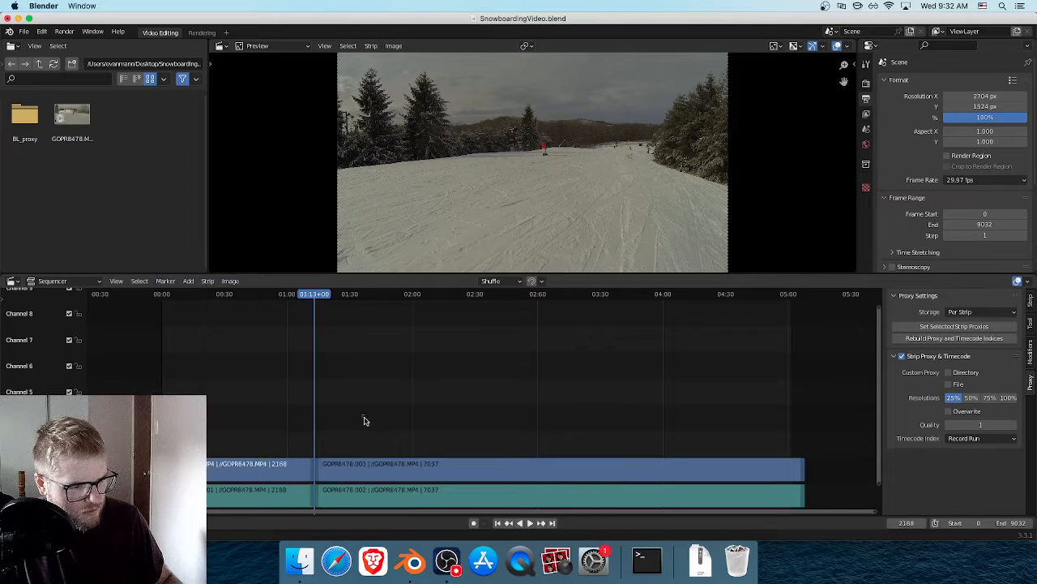
left_click_drag(363, 415, 392, 490)
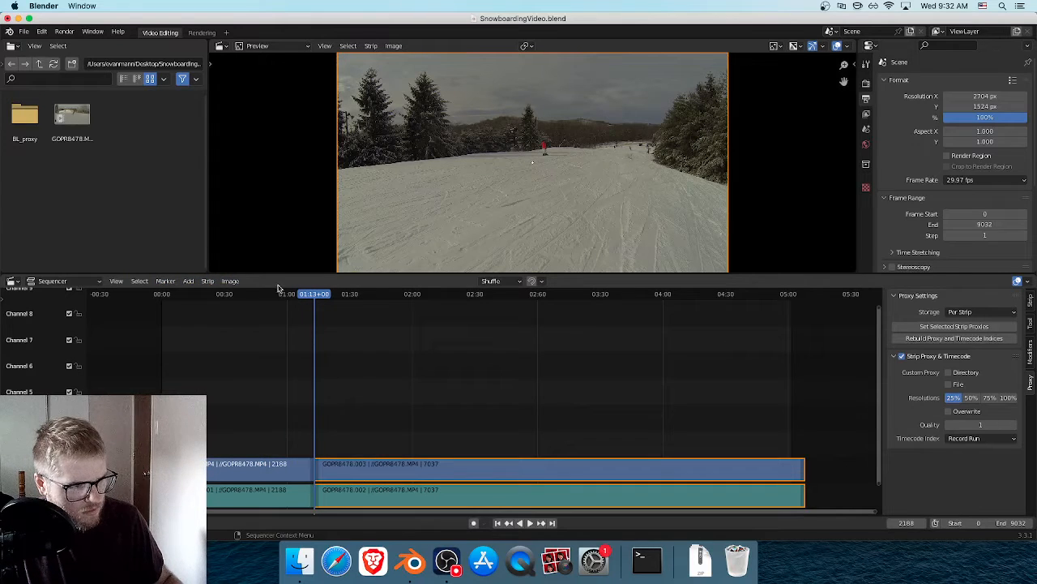
left_click(330, 296)
left_click(207, 280)
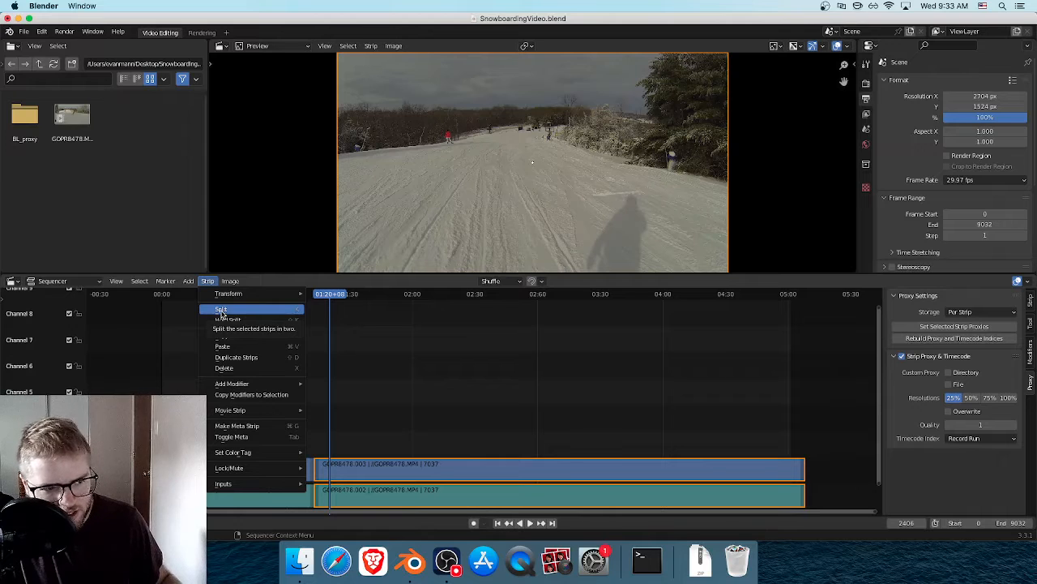
left_click(379, 353)
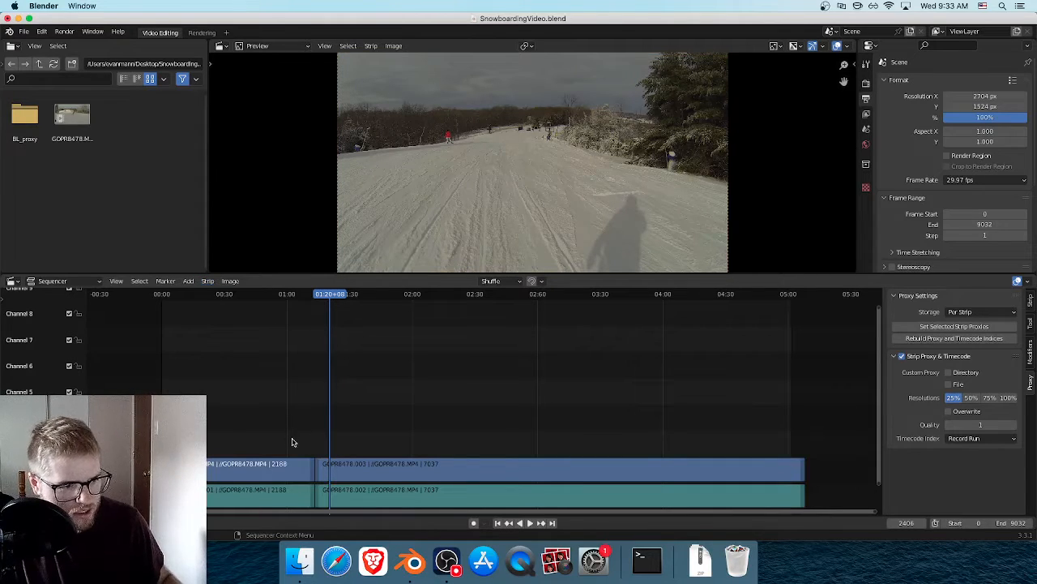
- Delete the video and audio strips before the cut and move the remaining pair to start at frame 0
left_click_drag(292, 428, 201, 496)
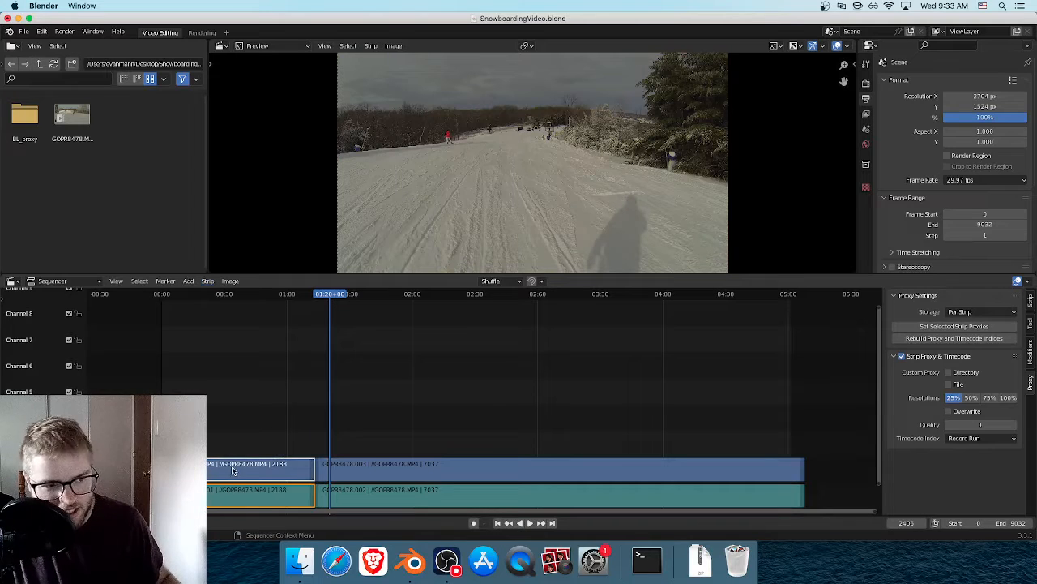
key("Delete")
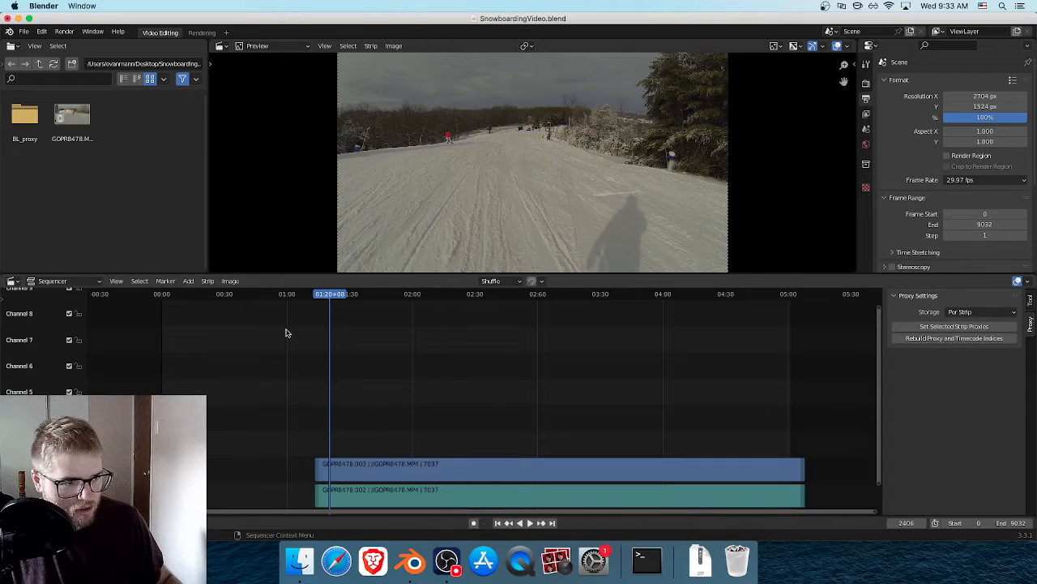
left_click_drag(270, 299, 121, 290)
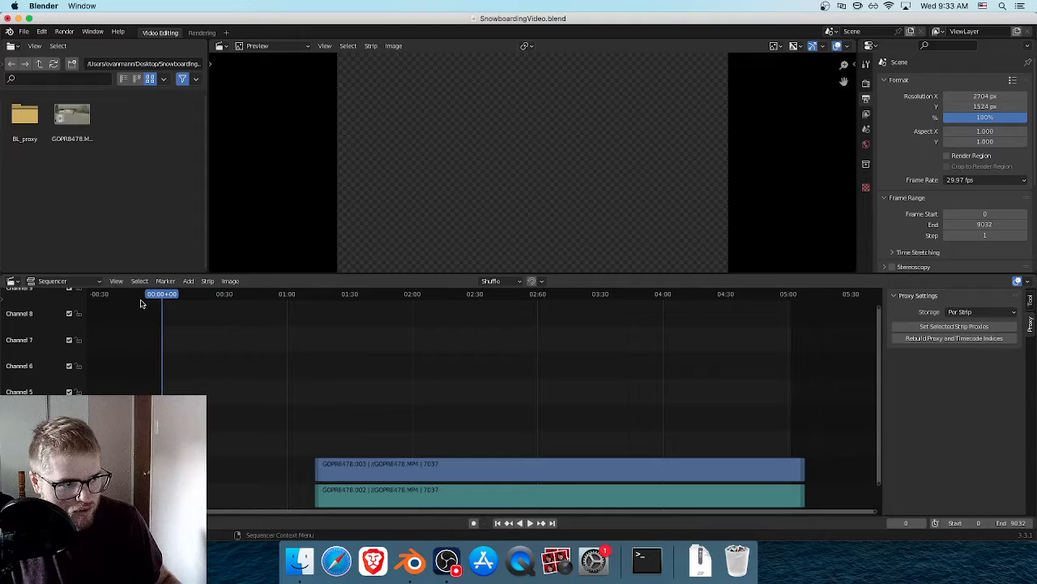
left_click_drag(310, 428, 226, 469)
left_click(213, 466)
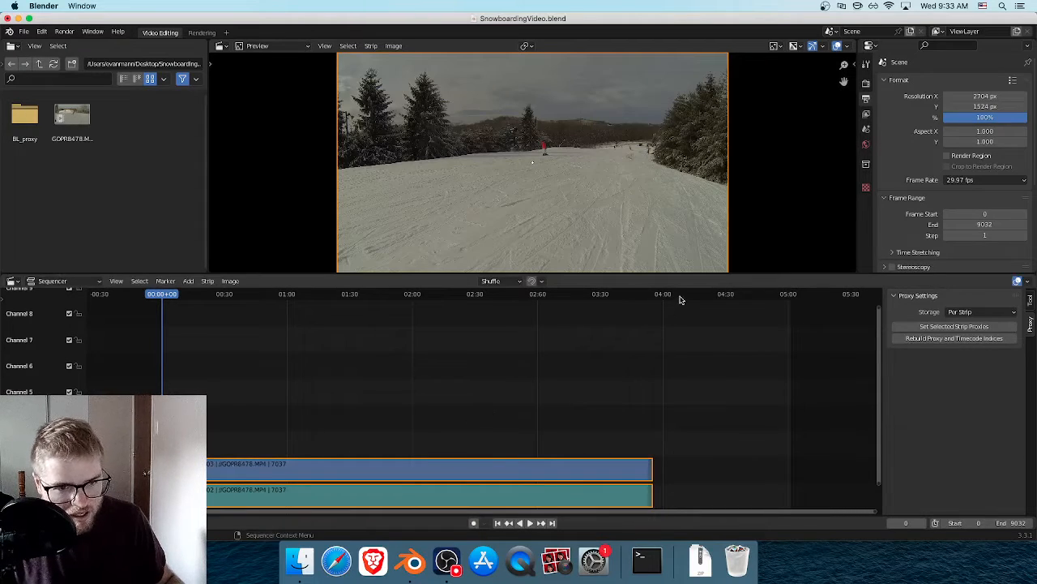
- Split the video and audio strips at frame 6757, near the foot of the slope, and delete the pieces after the cut
left_click(652, 296)
key("space")
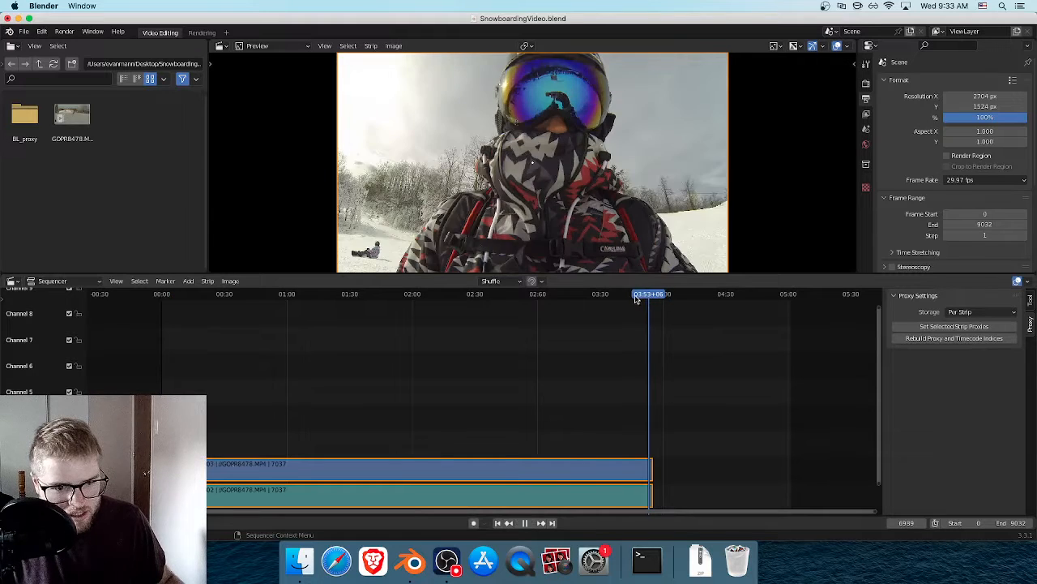
left_click(635, 297)
key("space")
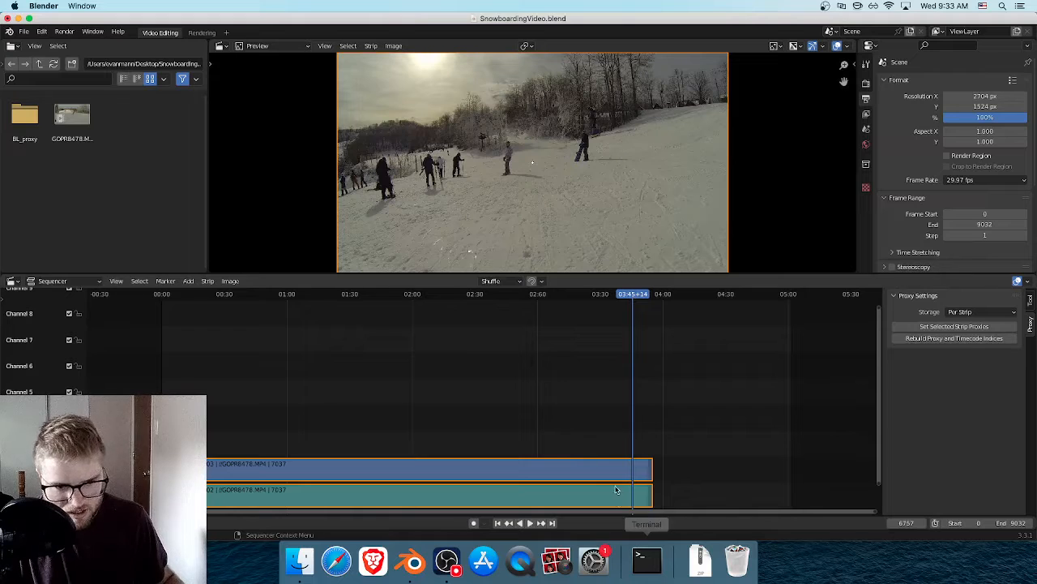
left_click(207, 280)
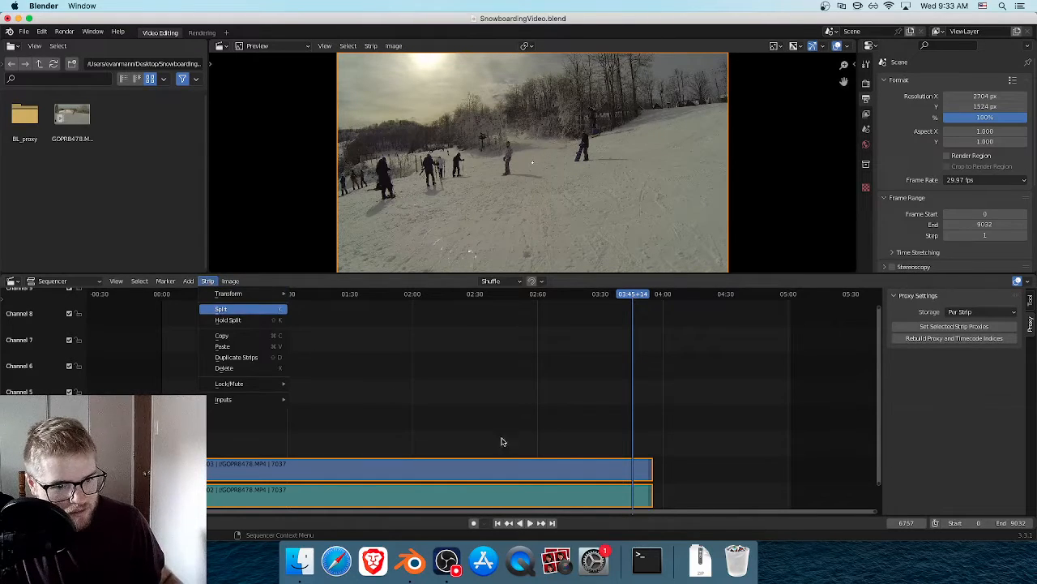
key("k")
left_click_drag(662, 449, 645, 496)
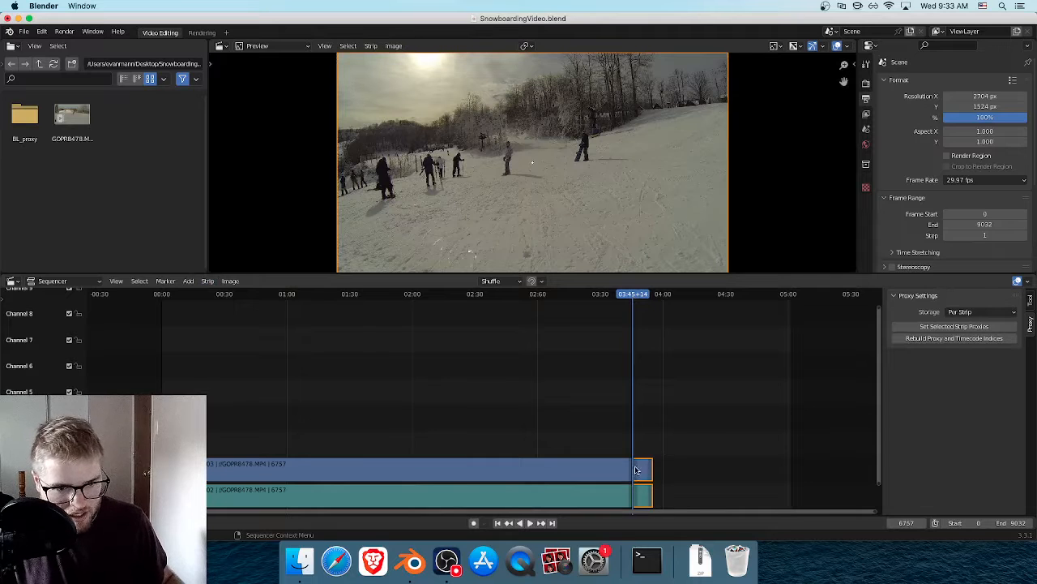
key("Delete")
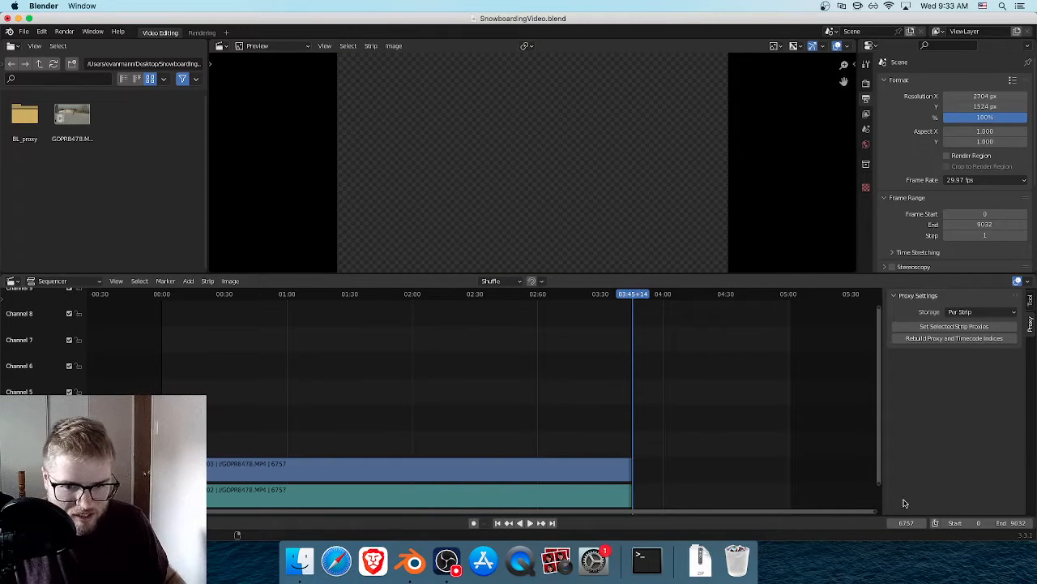
- Set the scene's end frame to 6756 and check the footage just before the strips' end at frame 6726
left_click(1015, 523)
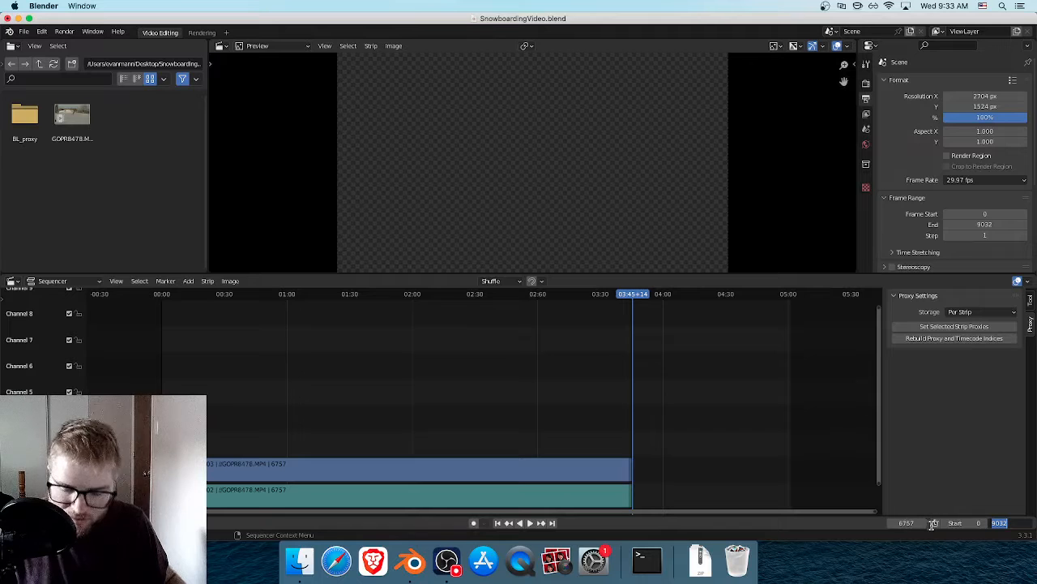
type("6")
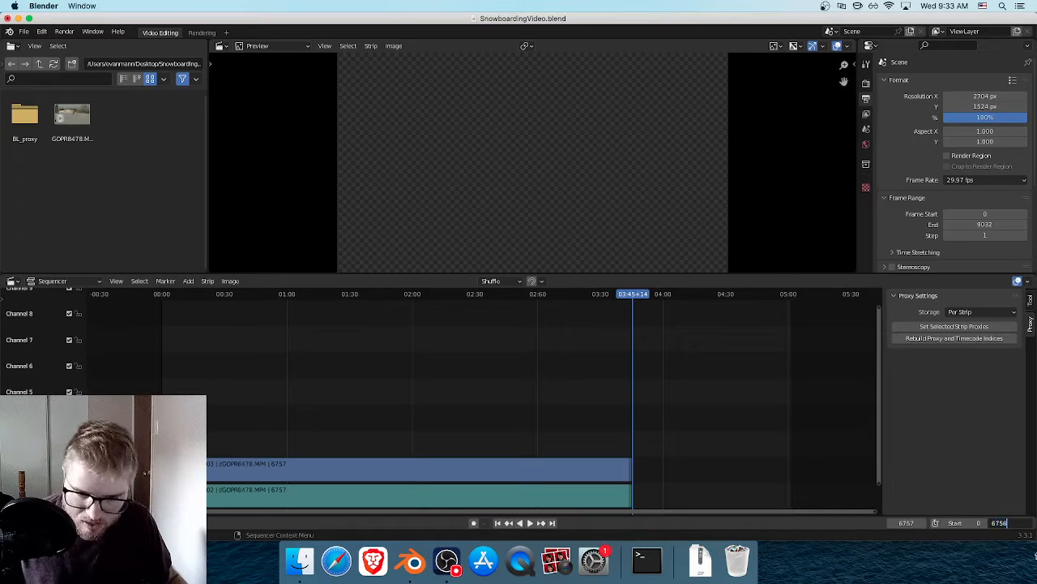
type("756")
key("Return")
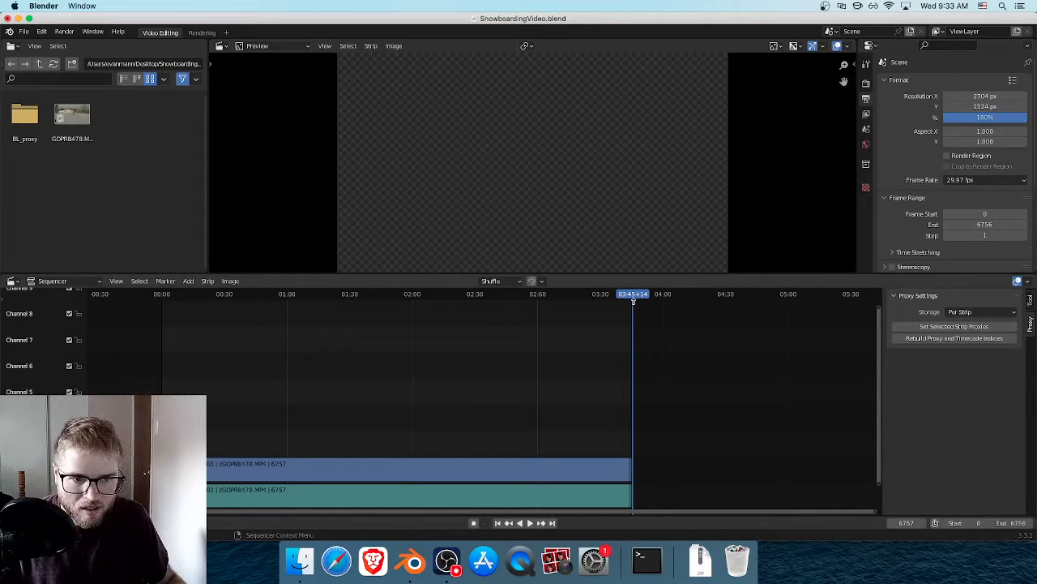
left_click(633, 295)
left_click_drag(632, 296, 630, 296)
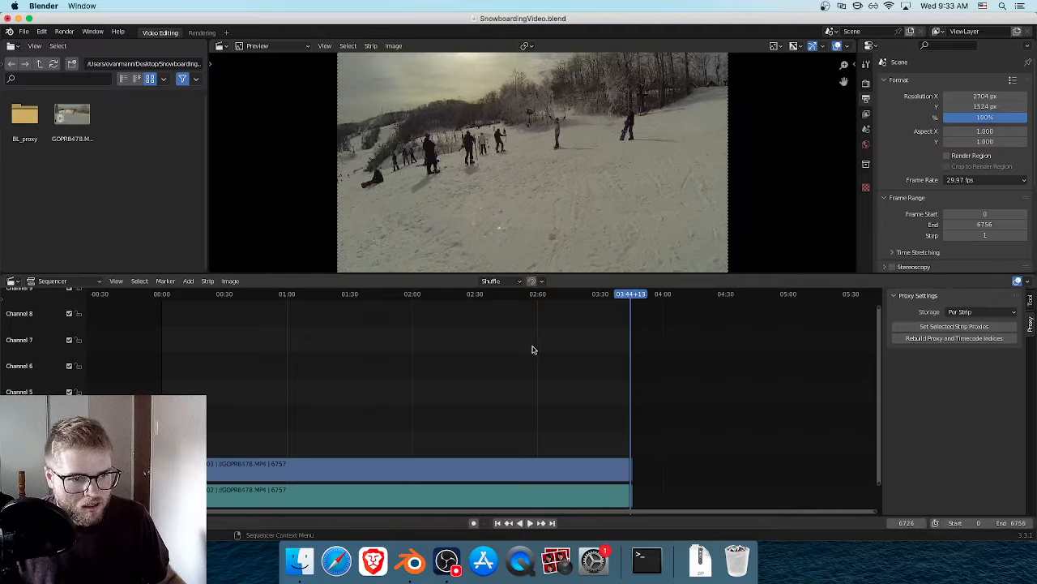